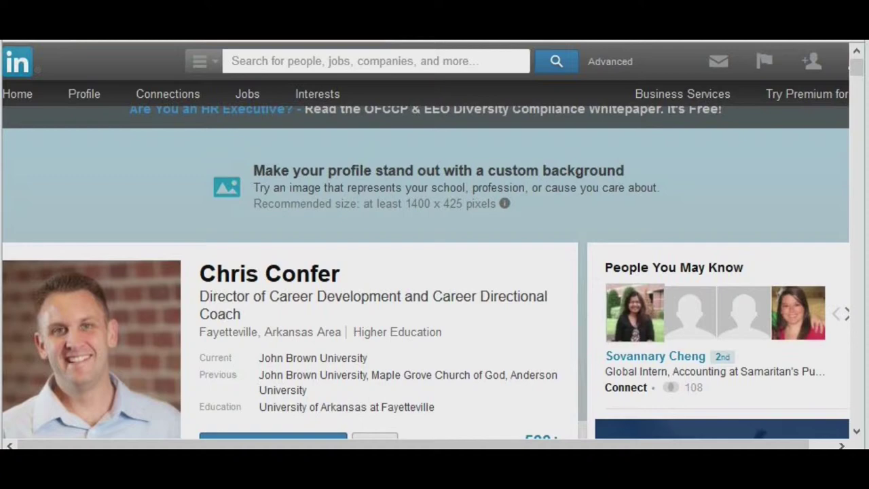
pyautogui.moveTo(857, 64); pyautogui.dragTo(859, 104)
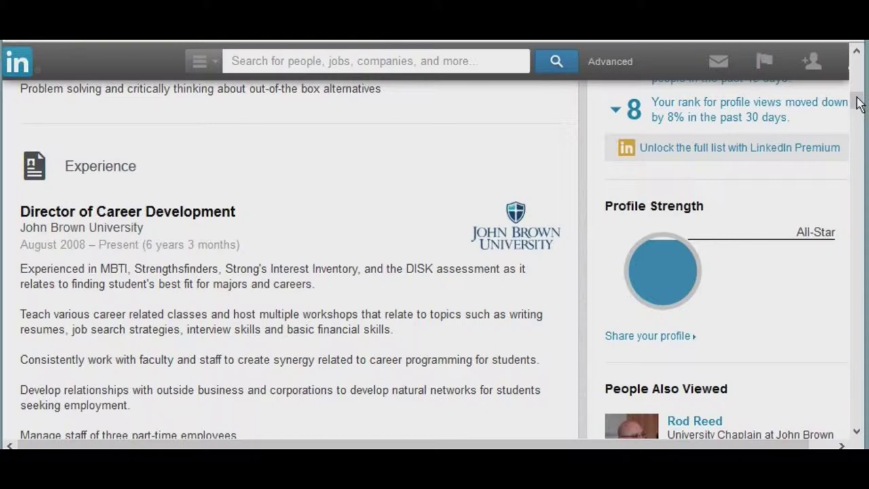
pyautogui.moveTo(858, 103); pyautogui.dragTo(847, 120)
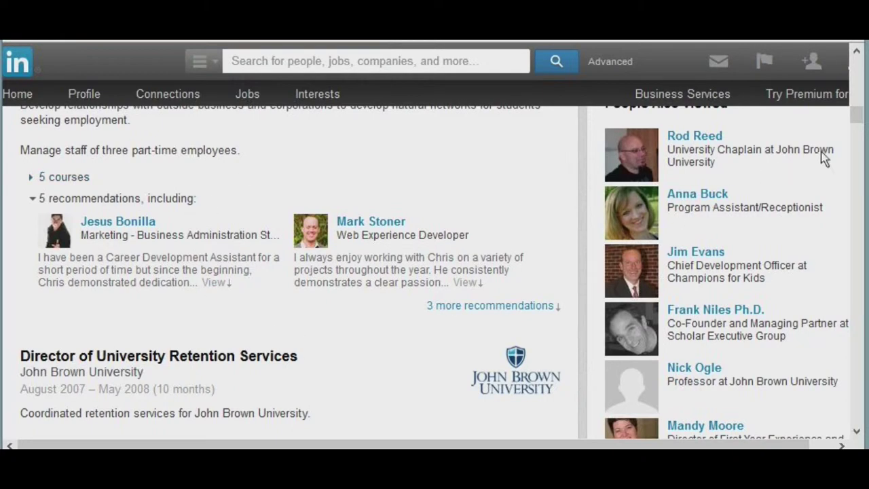
pyautogui.click(859, 117)
pyautogui.moveTo(859, 116); pyautogui.dragTo(855, 182)
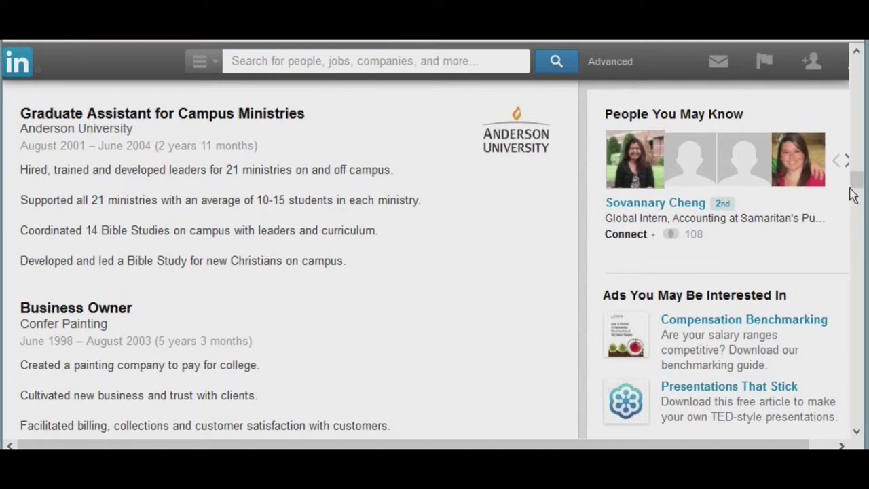
pyautogui.scroll(1, 854, 181)
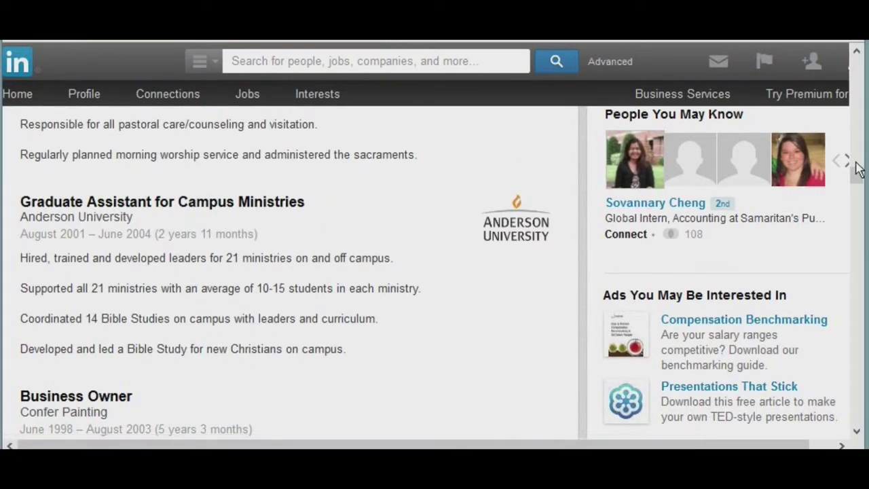
pyautogui.scroll(2, 856, 175)
pyautogui.moveTo(856, 174); pyautogui.dragTo(862, 63)
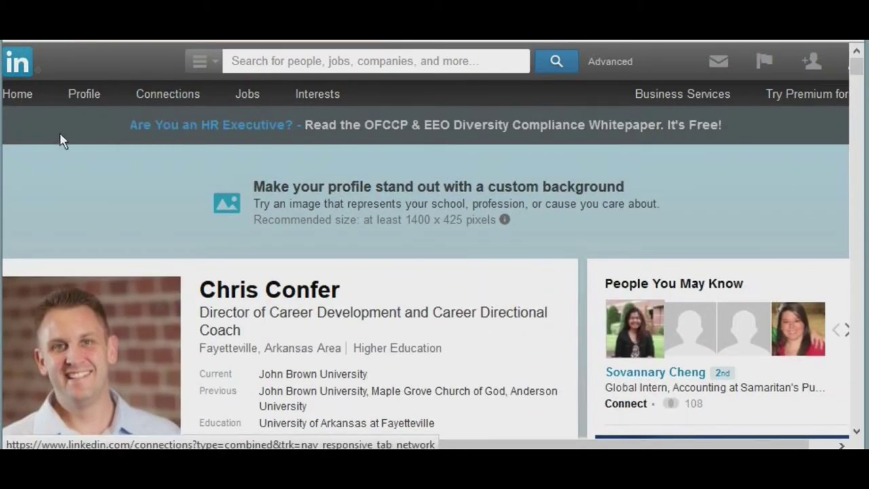
# Step: Search for 'John Brown University' and pick the John Brown University Alumni group suggestion
pyautogui.click(214, 64)
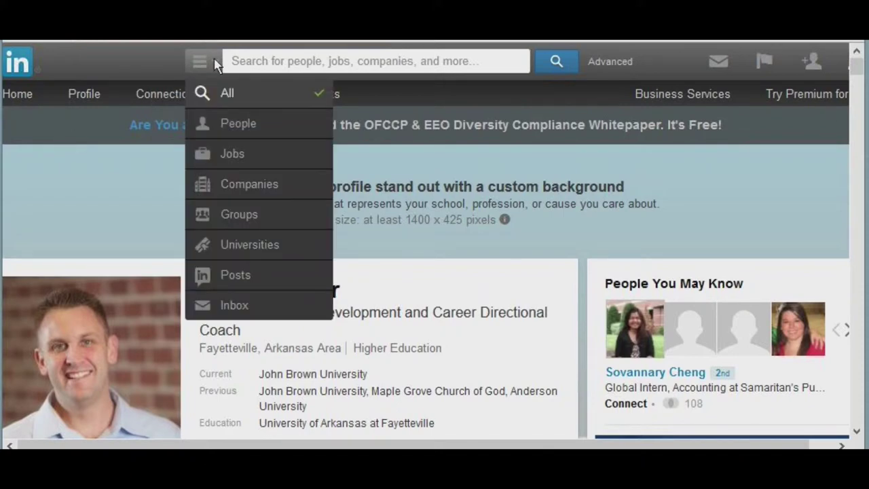
pyautogui.click(319, 68)
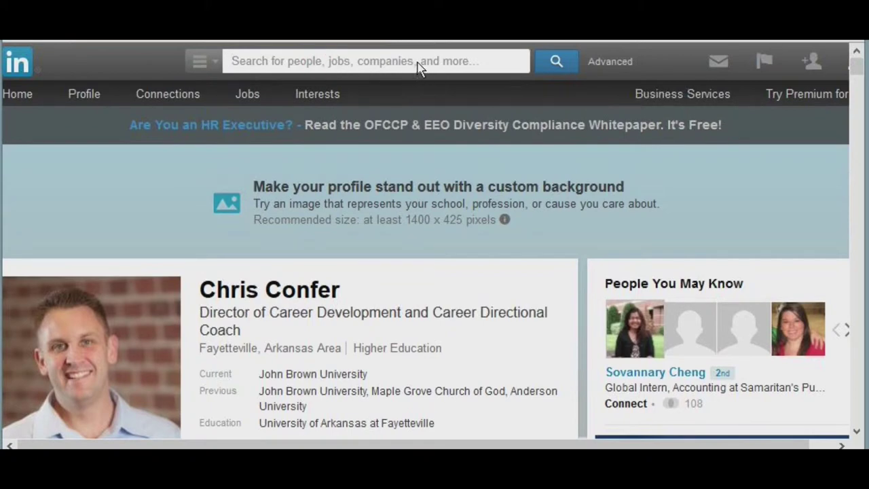
pyautogui.write('J')
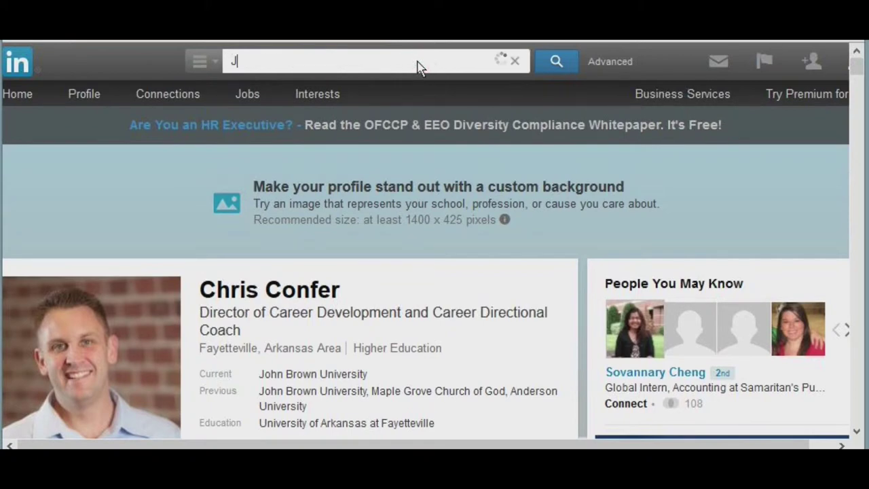
pyautogui.write('ohn Brown Univerist')
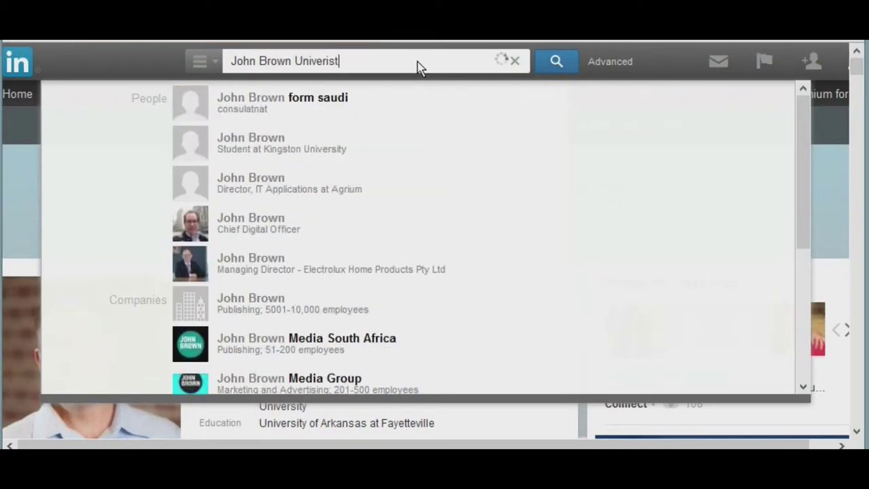
pyautogui.press('BackSpace')
pyautogui.press('BackSpace')
pyautogui.press('BackSpace')
pyautogui.write('sity')
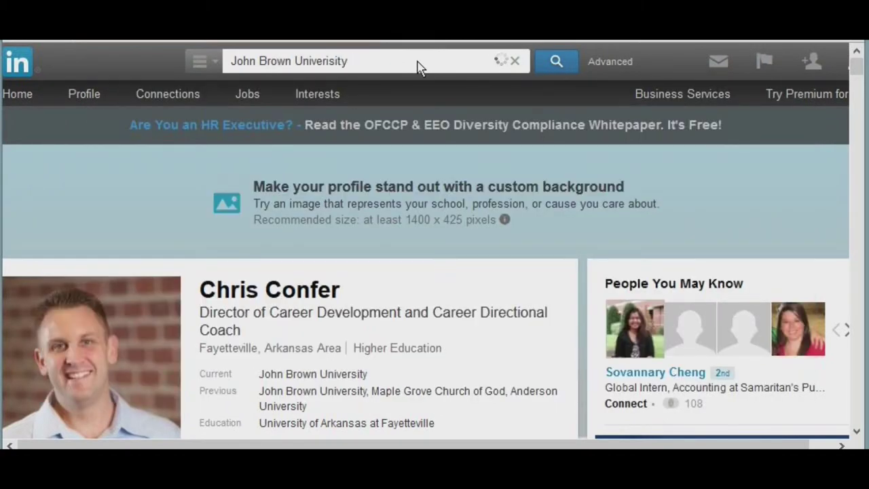
pyautogui.press('BackSpace')
pyautogui.press('BackSpace')
pyautogui.press('BackSpace')
pyautogui.press('BackSpace')
pyautogui.press('BackSpace')
pyautogui.press('BackSpace')
pyautogui.write('eris')
pyautogui.press('BackSpace')
pyautogui.press('BackSpace')
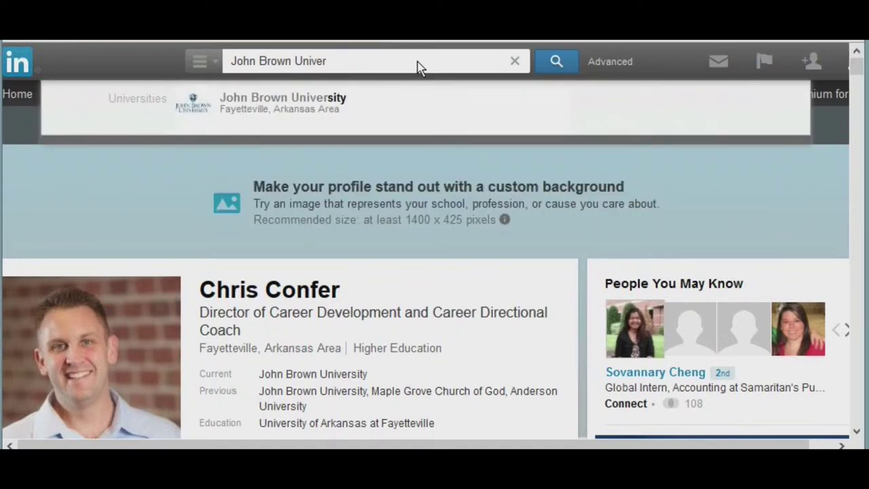
pyautogui.press('BackSpace')
pyautogui.press('BackSpace')
pyautogui.press('BackSpace')
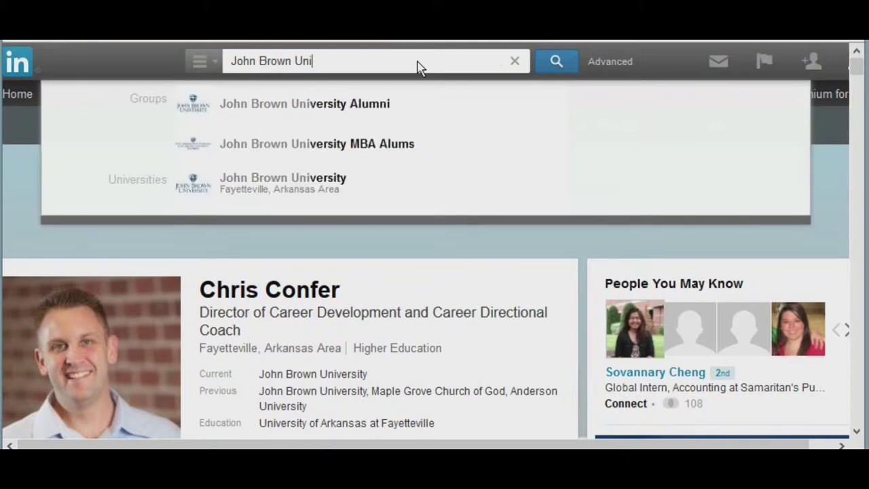
pyautogui.click(393, 105)
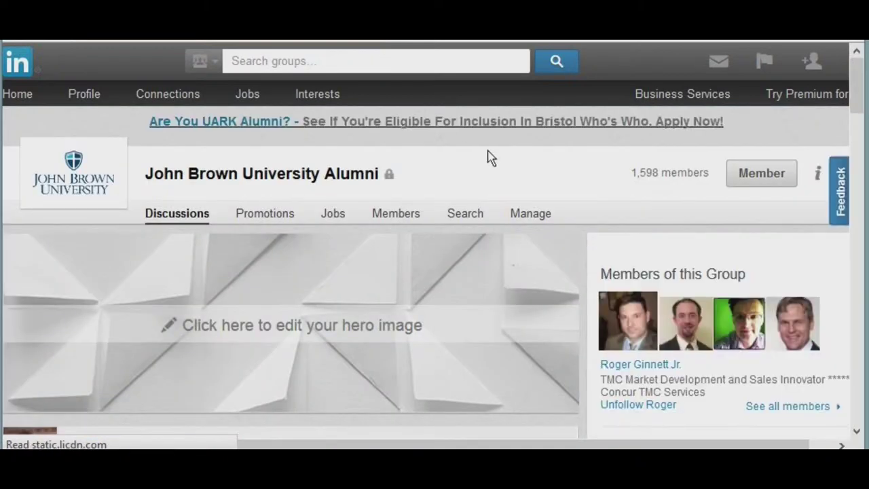
pyautogui.moveTo(859, 101); pyautogui.dragTo(859, 111)
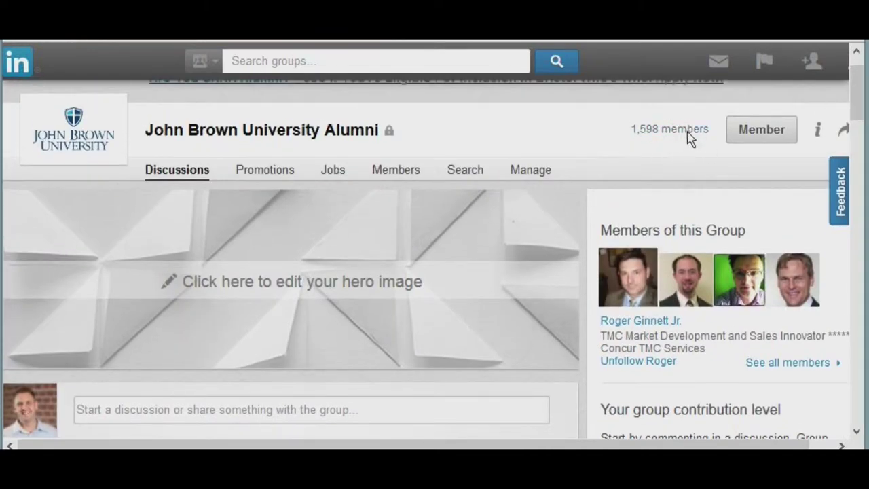
pyautogui.moveTo(859, 97); pyautogui.dragTo(861, 330)
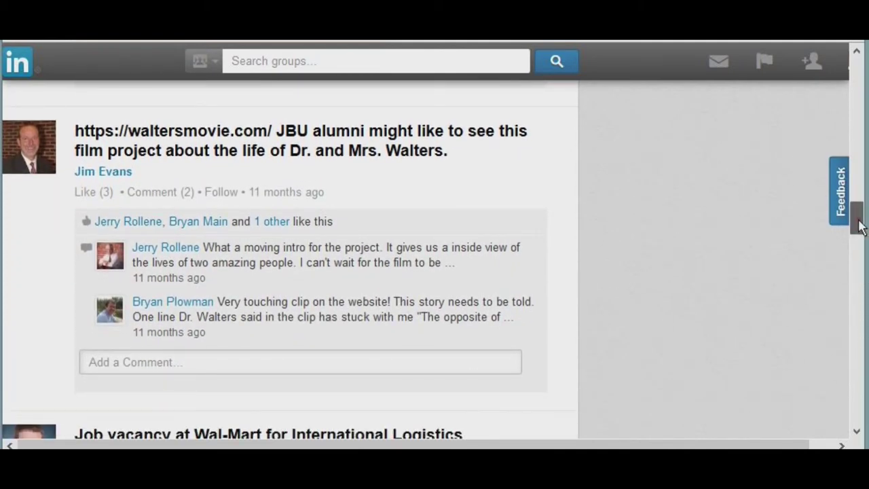
pyautogui.moveTo(857, 224); pyautogui.dragTo(858, 230)
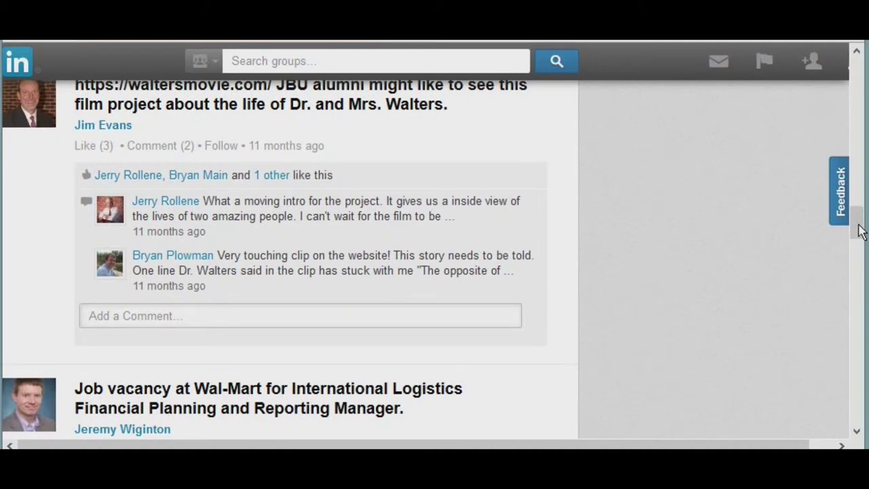
pyautogui.moveTo(859, 231); pyautogui.dragTo(858, 252)
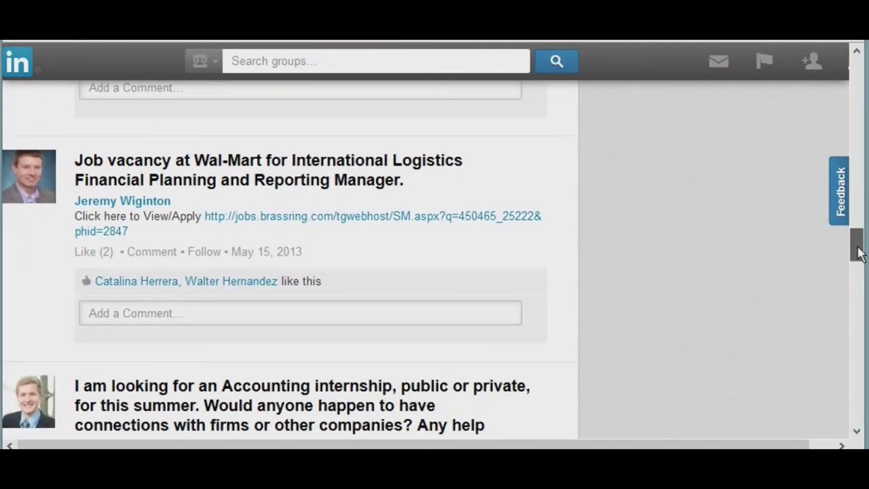
pyautogui.moveTo(857, 252); pyautogui.dragTo(857, 280)
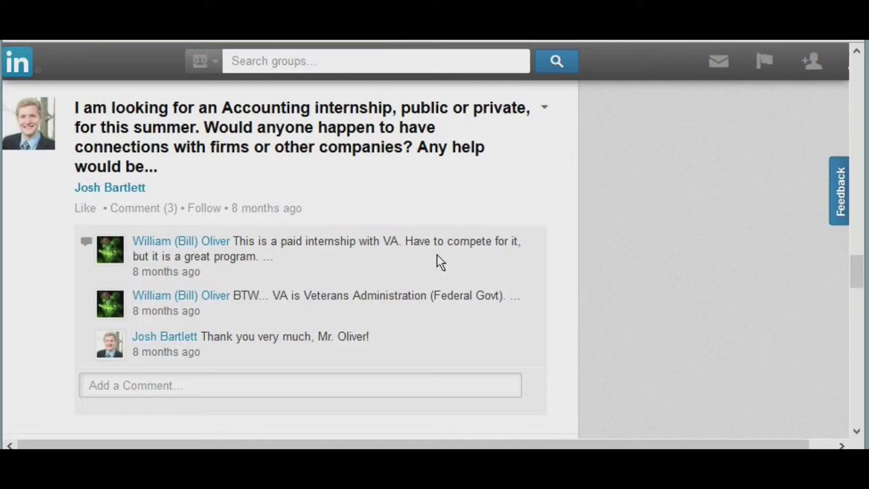
pyautogui.moveTo(854, 270); pyautogui.dragTo(857, 80)
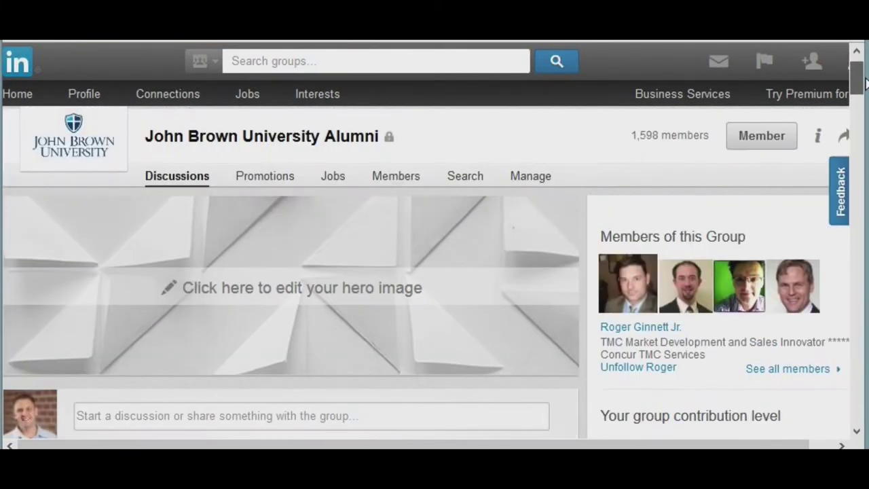
pyautogui.moveTo(845, 61)
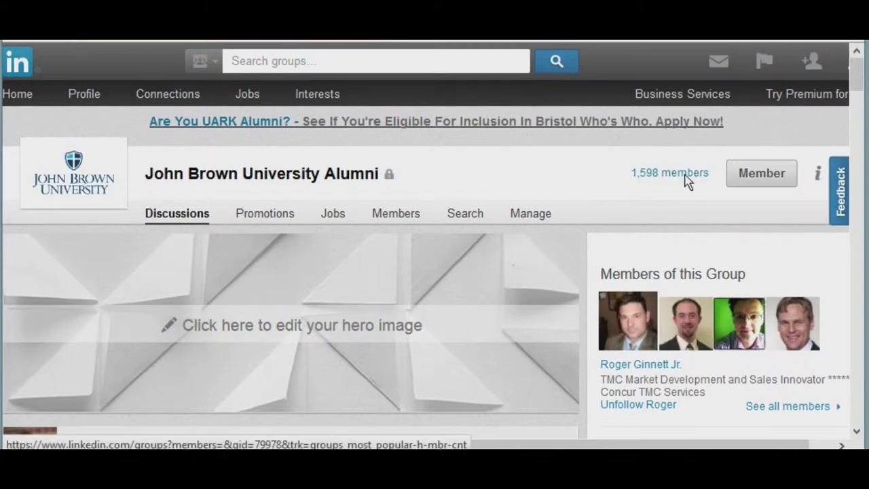
pyautogui.click(668, 174)
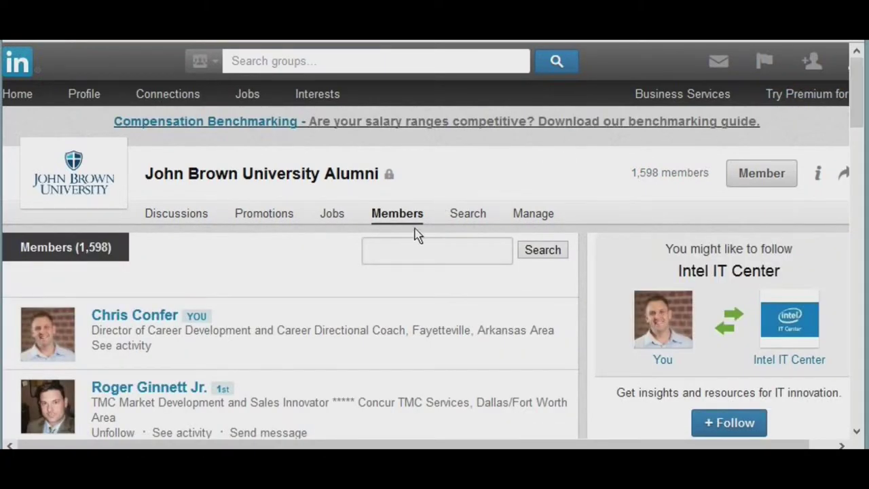
pyautogui.click(405, 255)
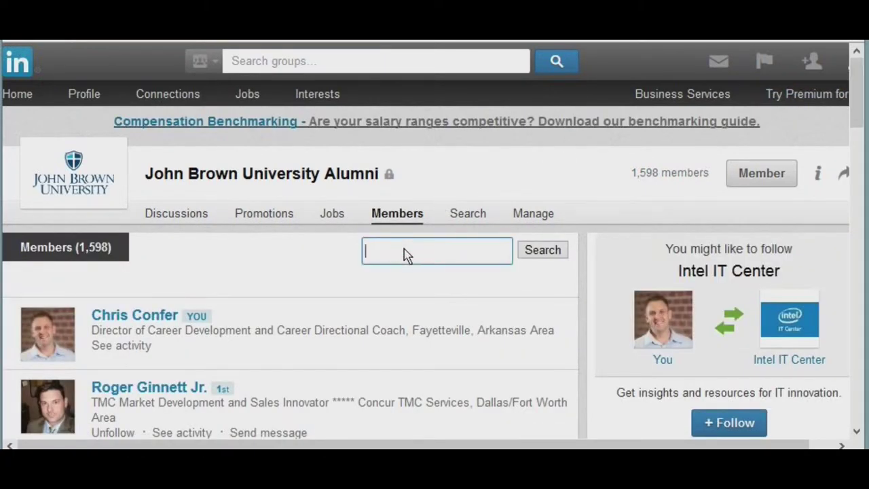
pyautogui.write('Denver Colorado')
pyautogui.press('Return')
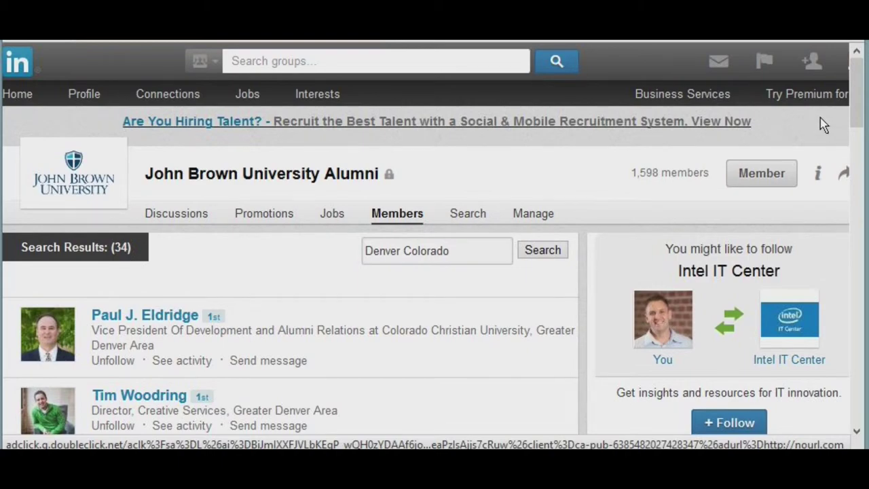
pyautogui.moveTo(853, 112)
pyautogui.mouseDown()
pyautogui.moveTo(836, 364)
pyautogui.moveTo(845, 112)
pyautogui.mouseUp()
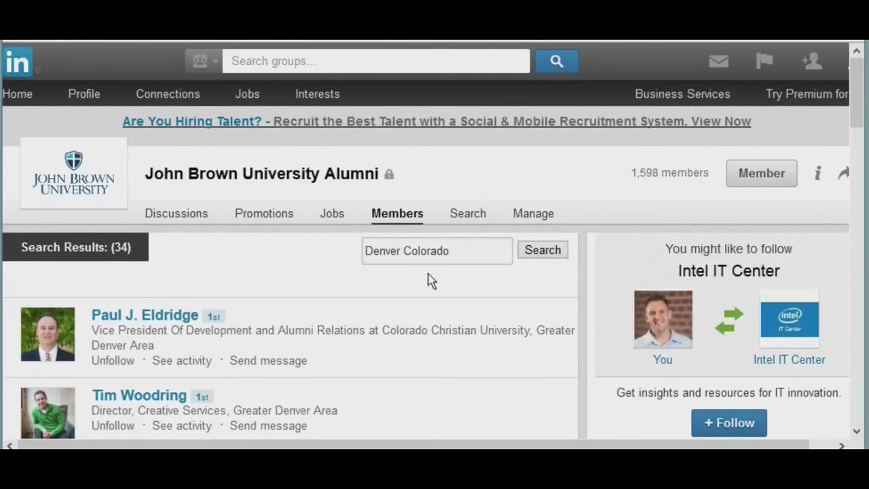
pyautogui.moveTo(469, 251); pyautogui.dragTo(280, 259)
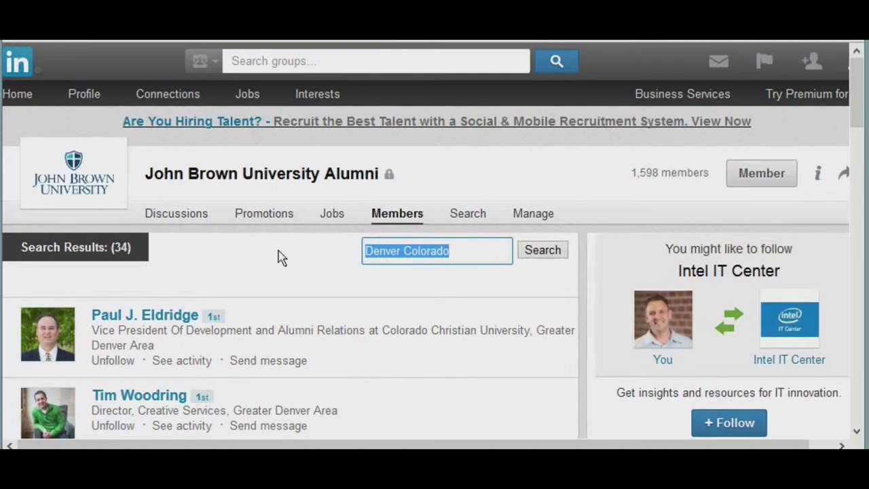
# Step: Search the alumni group's members for 'Walmart' and scroll through the 235 results
pyautogui.write('Wal')
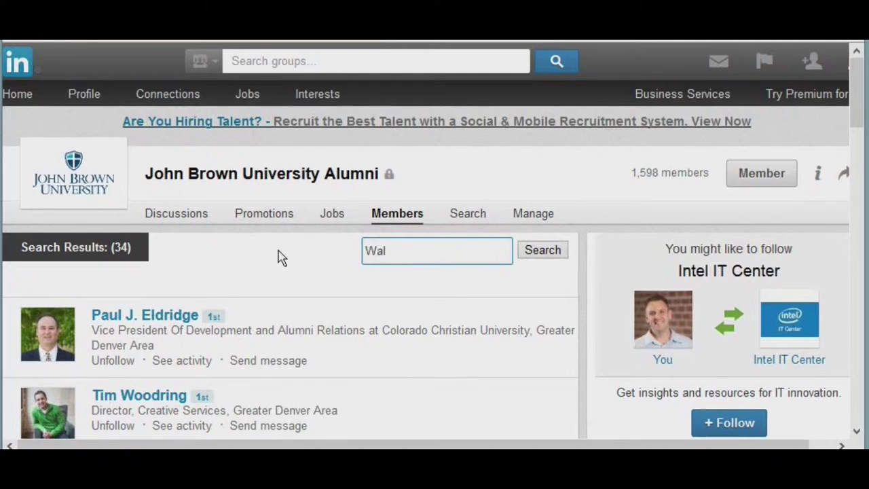
pyautogui.write('mart')
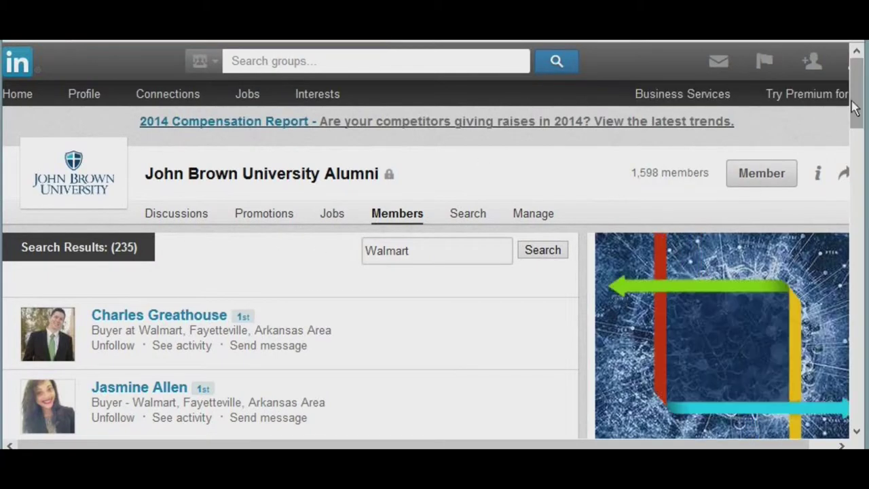
pyautogui.moveTo(857, 104)
pyautogui.mouseDown()
pyautogui.moveTo(862, 241)
pyautogui.moveTo(848, 339)
pyautogui.moveTo(859, 87)
pyautogui.mouseUp()
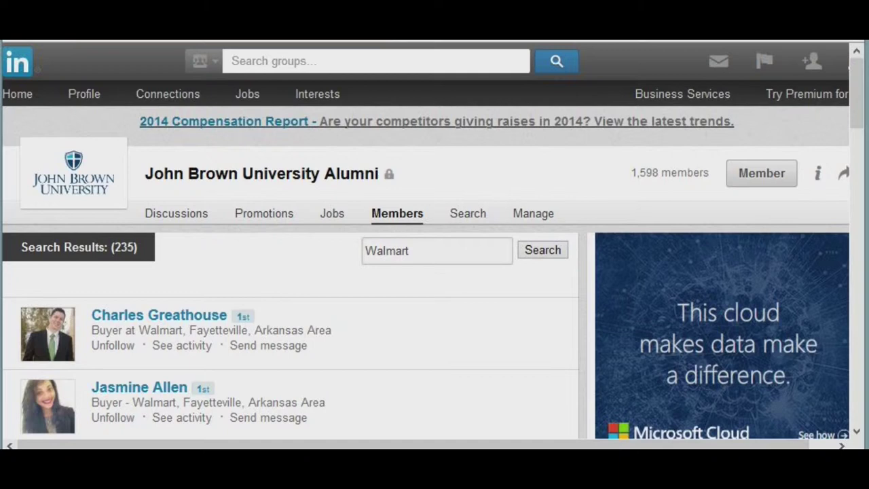
# Step: Search Companies for 'walmart' and open the Walmart result
pyautogui.click(266, 65)
pyautogui.click(211, 62)
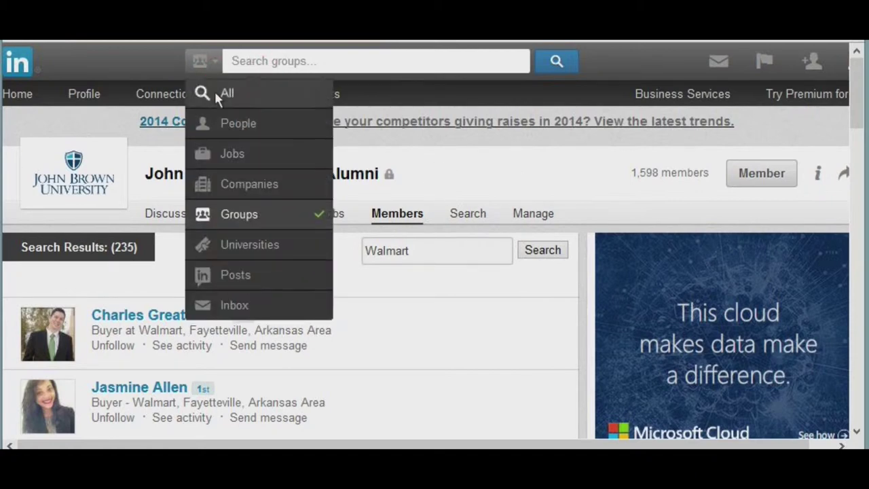
pyautogui.click(213, 182)
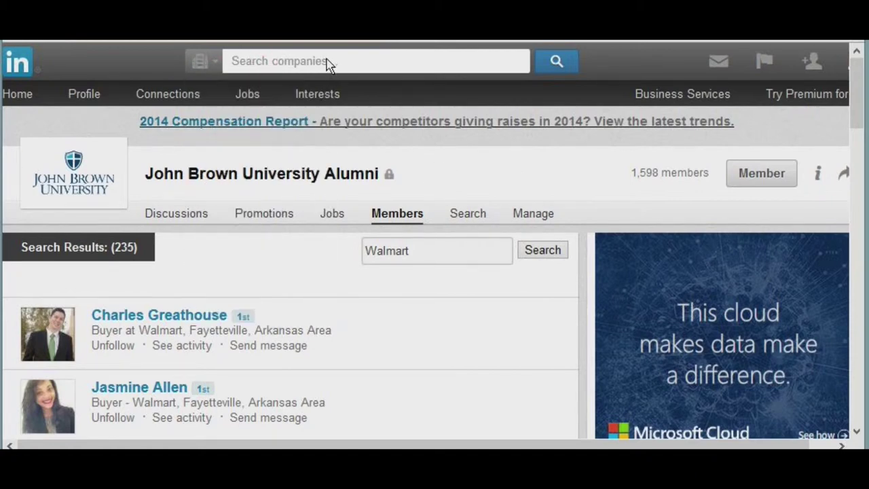
pyautogui.write('wal')
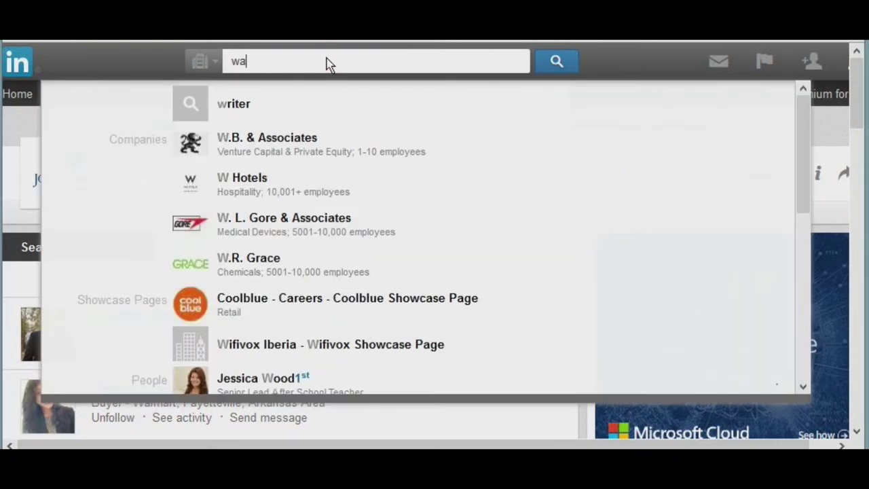
pyautogui.write('wo')
pyautogui.press('BackSpace')
pyautogui.press('BackSpace')
pyautogui.write('mart')
pyautogui.press('Return')
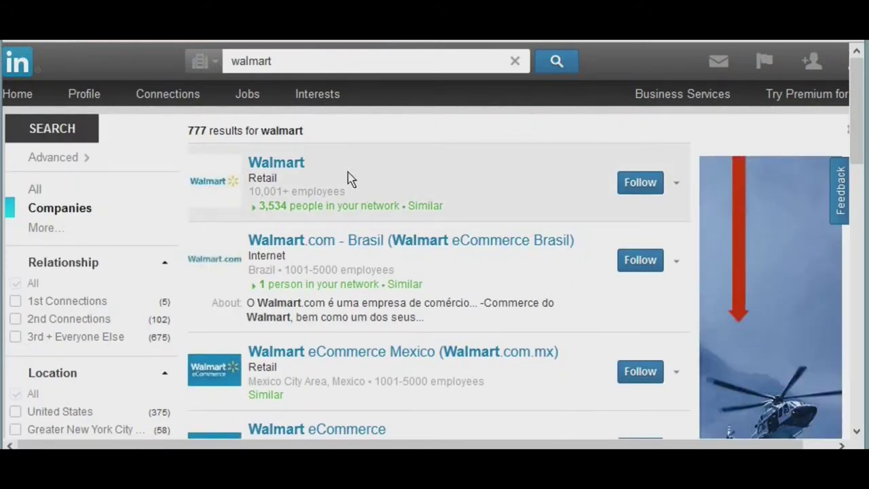
pyautogui.click(282, 164)
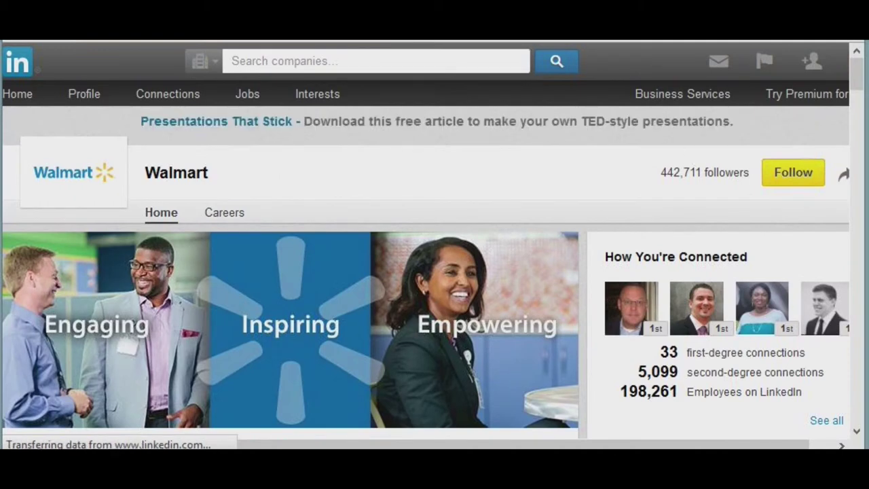
pyautogui.moveTo(857, 78); pyautogui.dragTo(855, 86)
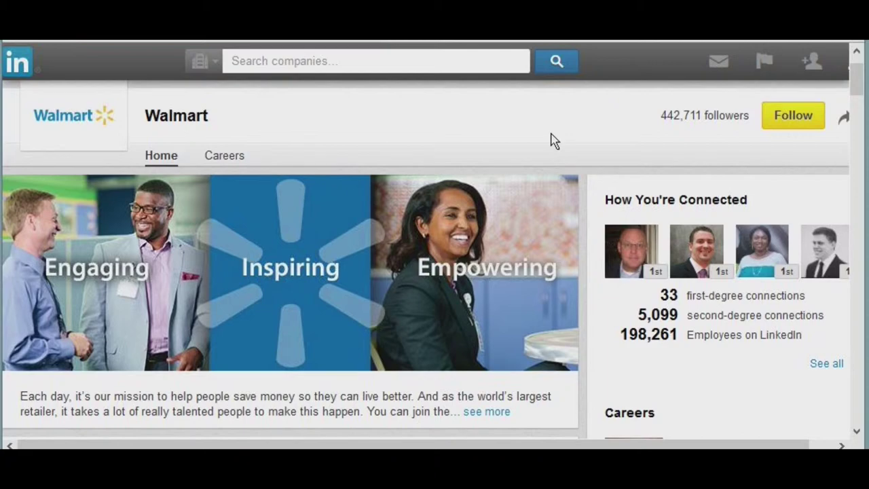
pyautogui.moveTo(855, 78); pyautogui.dragTo(858, 175)
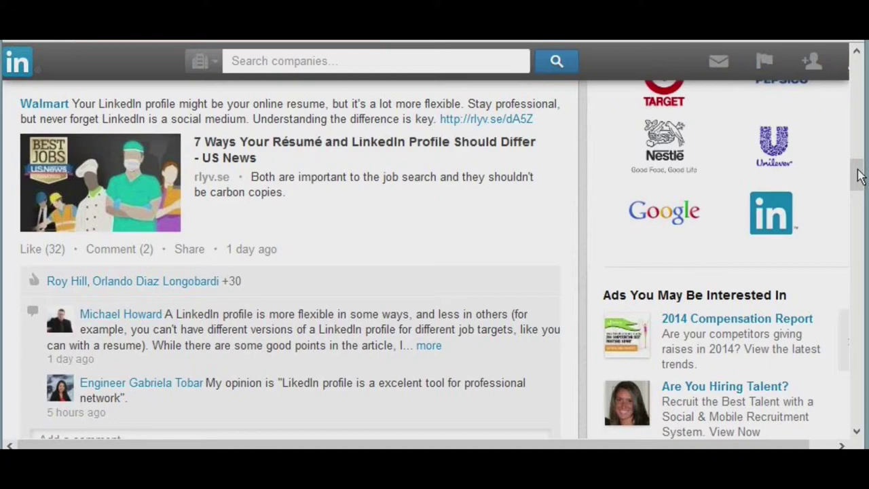
pyautogui.moveTo(858, 175)
pyautogui.mouseDown()
pyautogui.moveTo(858, 205)
pyautogui.moveTo(861, 147)
pyautogui.moveTo(858, 167)
pyautogui.mouseUp()
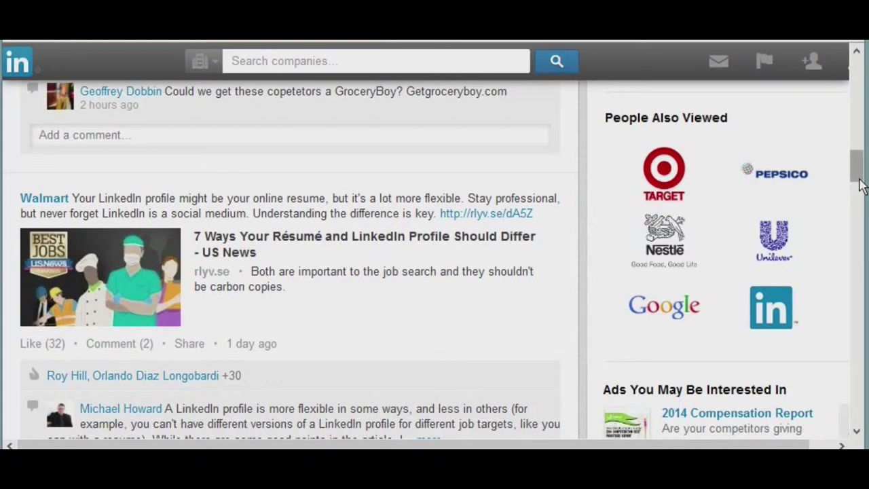
pyautogui.moveTo(859, 170); pyautogui.dragTo(862, 88)
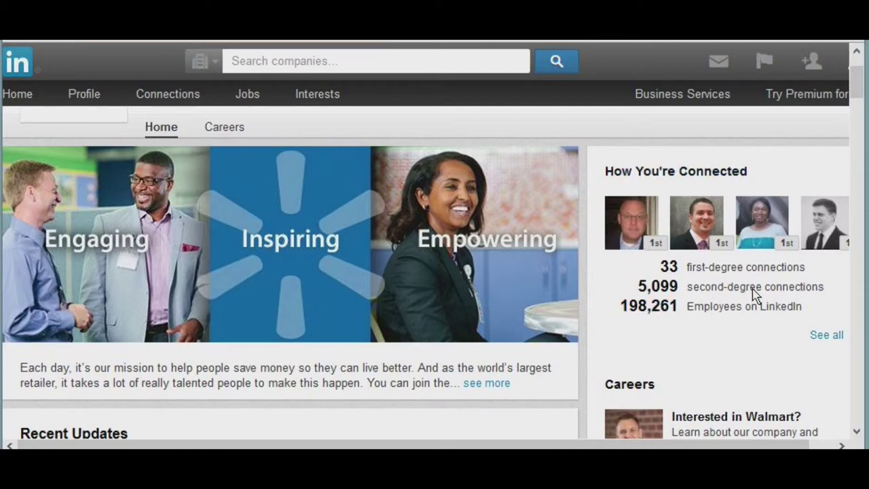
# Step: List Walmart's 5,099 second-degree connections and show more actions for the Walmart eCommerce CFO
pyautogui.click(660, 290)
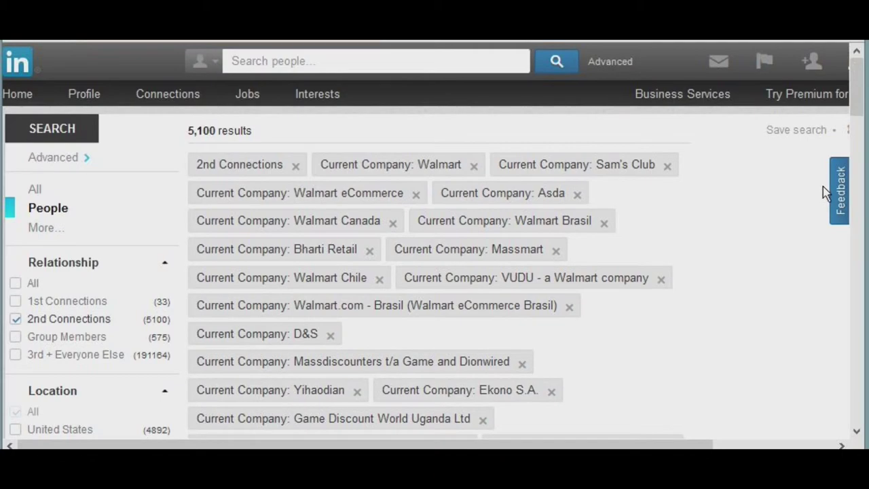
pyautogui.moveTo(856, 112)
pyautogui.mouseDown()
pyautogui.moveTo(857, 156)
pyautogui.moveTo(862, 112)
pyautogui.mouseUp()
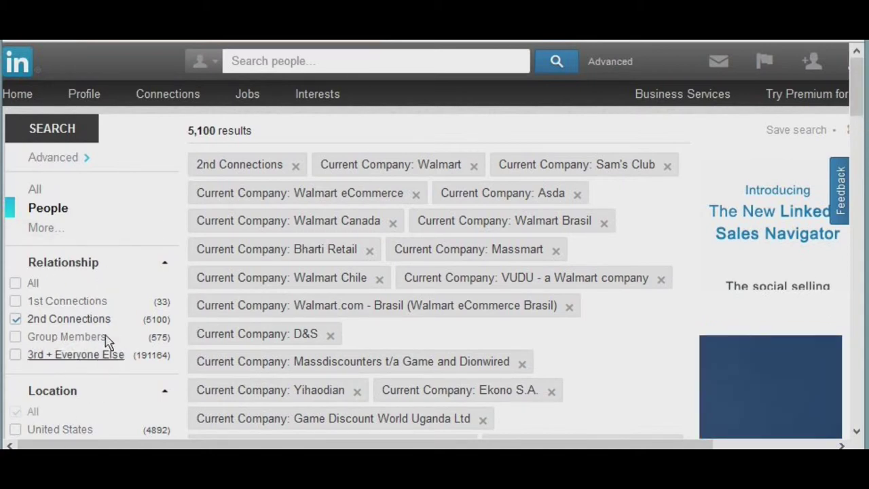
pyautogui.moveTo(857, 88); pyautogui.dragTo(856, 150)
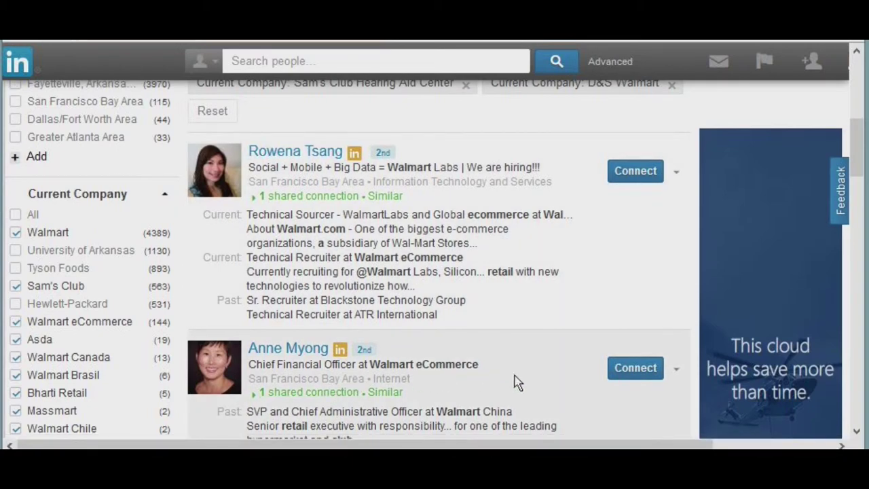
pyautogui.click(675, 375)
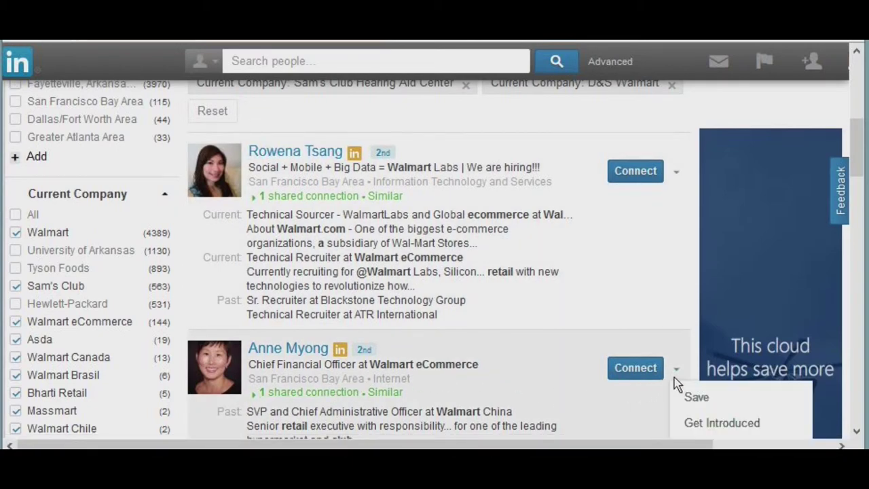
pyautogui.scroll(-2, 860, 197)
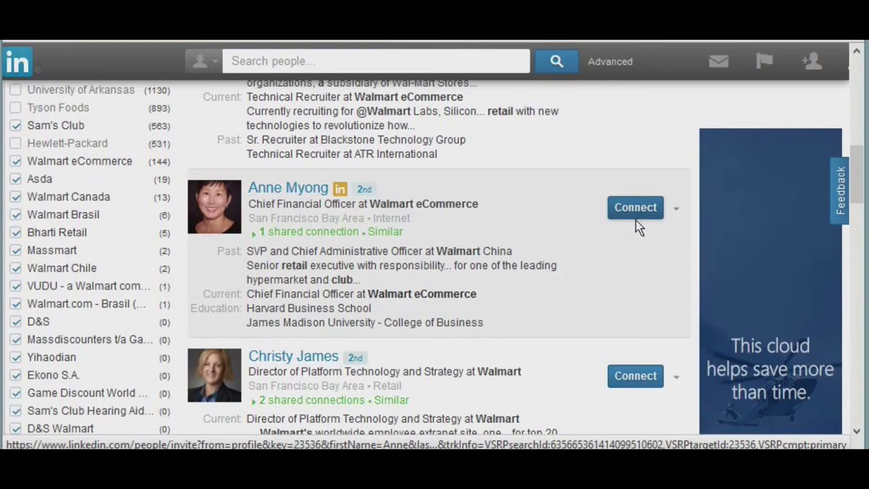
pyautogui.click(678, 210)
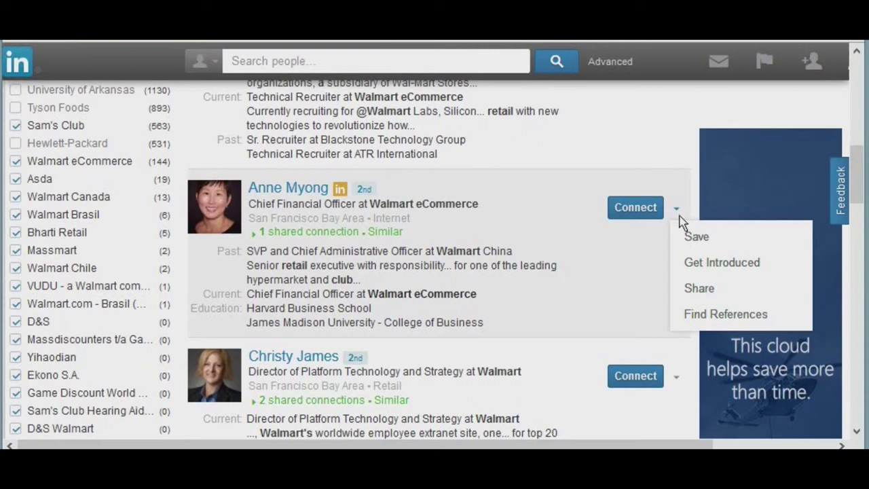
# Step: Request an introduction to the Walmart eCommerce CFO through the shared Walmart talent development manager
pyautogui.click(710, 268)
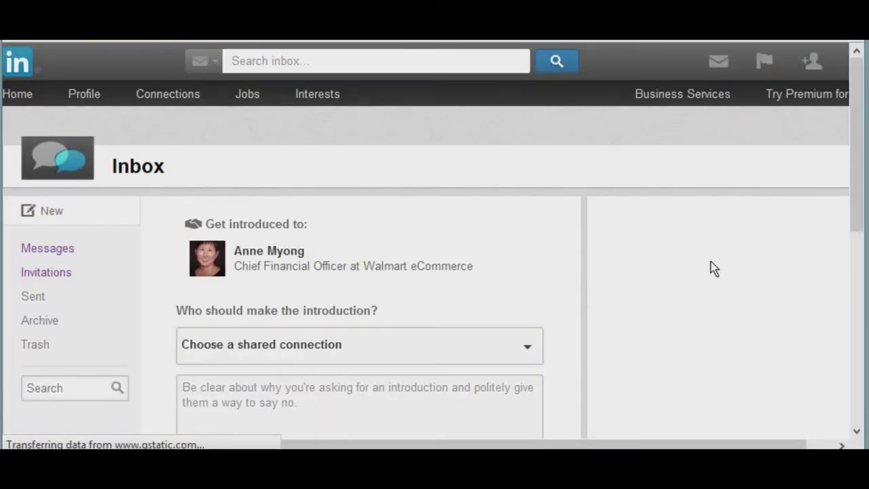
pyautogui.moveTo(858, 129); pyautogui.dragTo(853, 194)
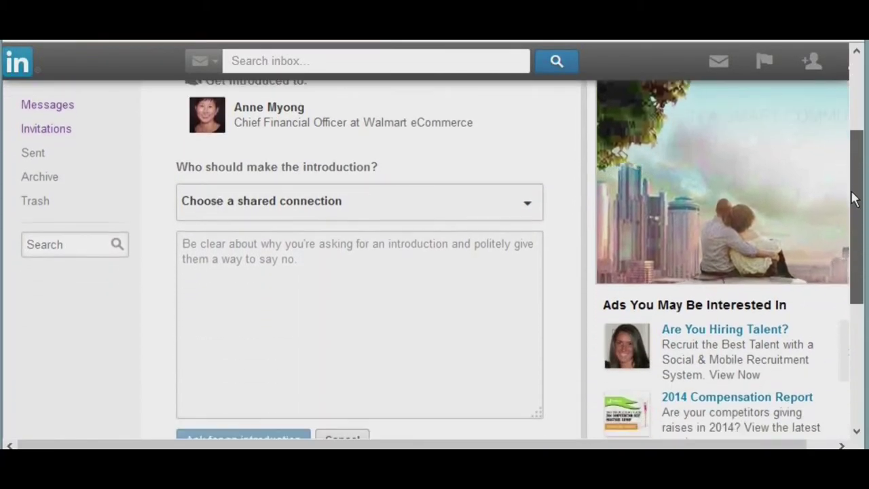
pyautogui.click(531, 207)
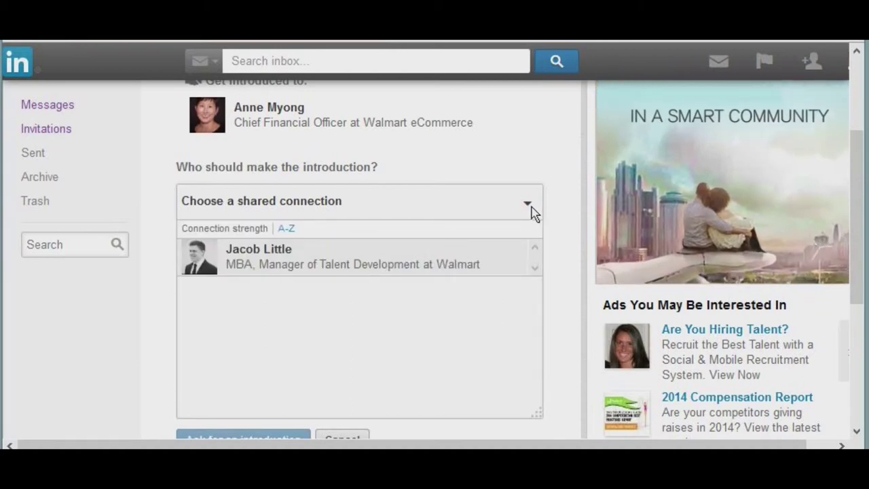
pyautogui.click(356, 266)
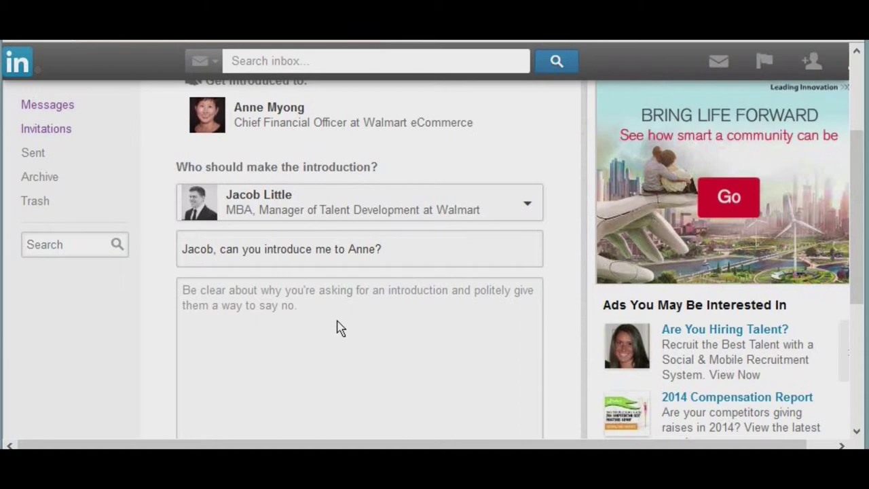
pyautogui.scroll(2, 339, 327)
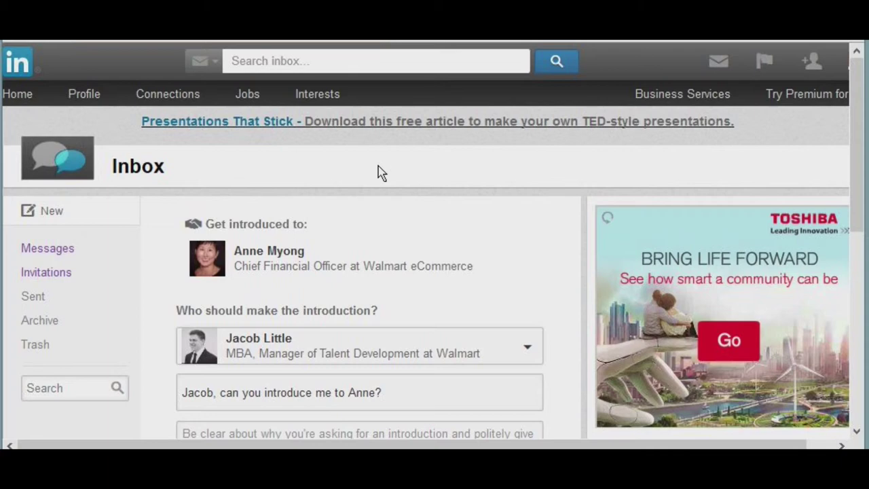
# Step: Set the search category to Jobs and search for 'Project manager'
pyautogui.click(214, 63)
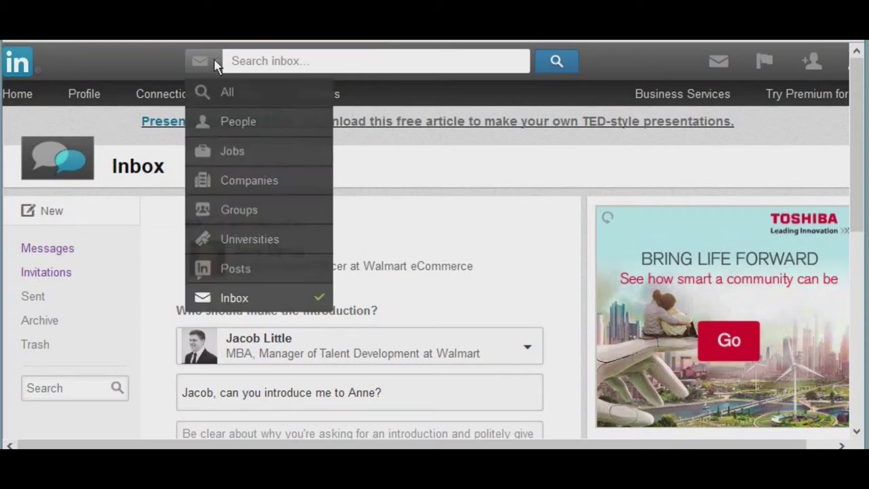
pyautogui.click(215, 154)
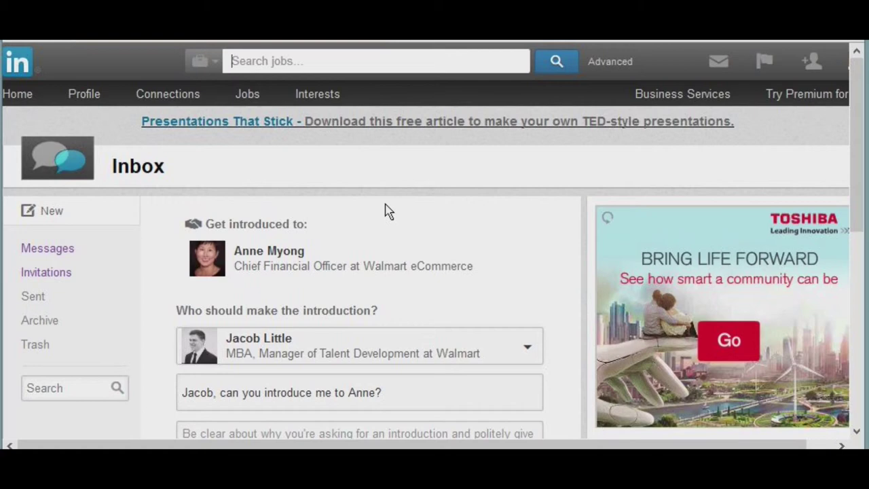
pyautogui.write('Unil')
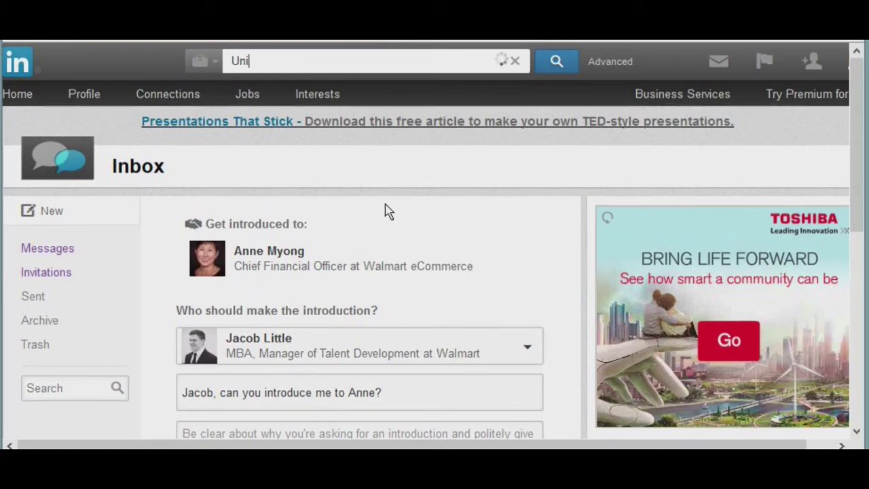
pyautogui.press('BackSpace')
pyautogui.press('BackSpace')
pyautogui.press('BackSpace')
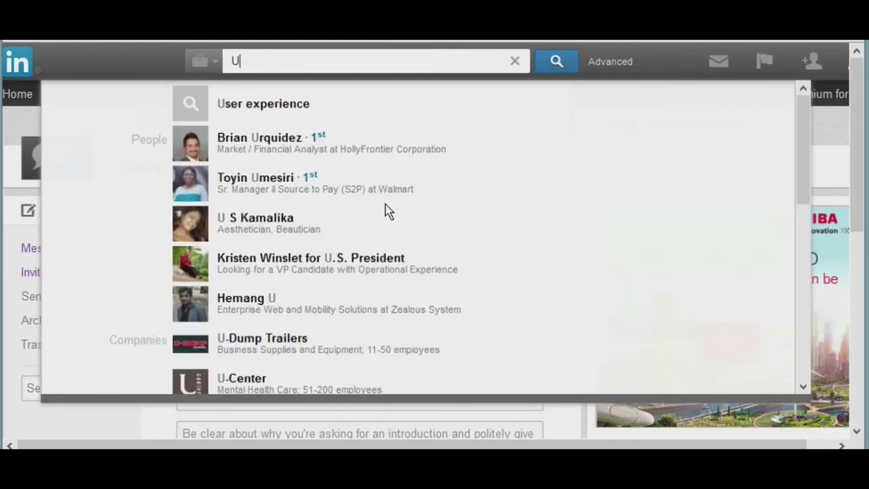
pyautogui.write('nilever')
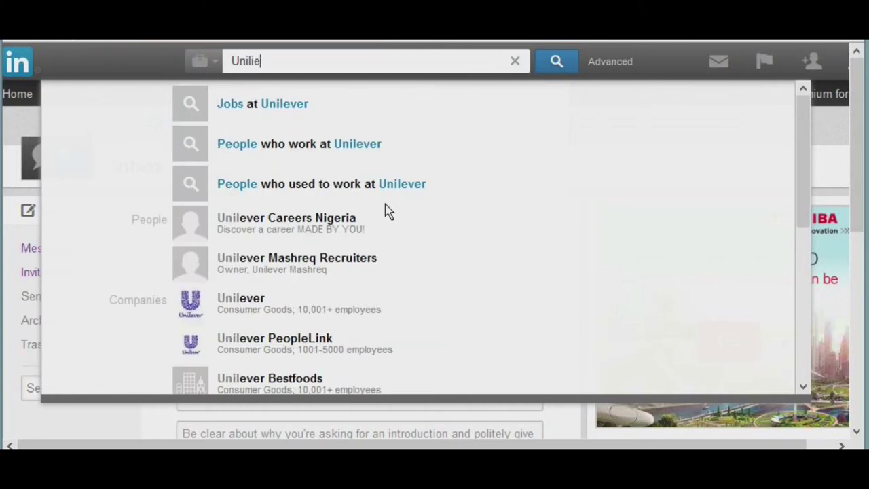
pyautogui.press('BackSpace')
pyautogui.press('BackSpace')
pyautogui.press('BackSpace')
pyautogui.press('BackSpace')
pyautogui.press('BackSpace')
pyautogui.press('BackSpace')
pyautogui.press('BackSpace')
pyautogui.press('BackSpace')
pyautogui.press('BackSpace')
pyautogui.write('Prog')
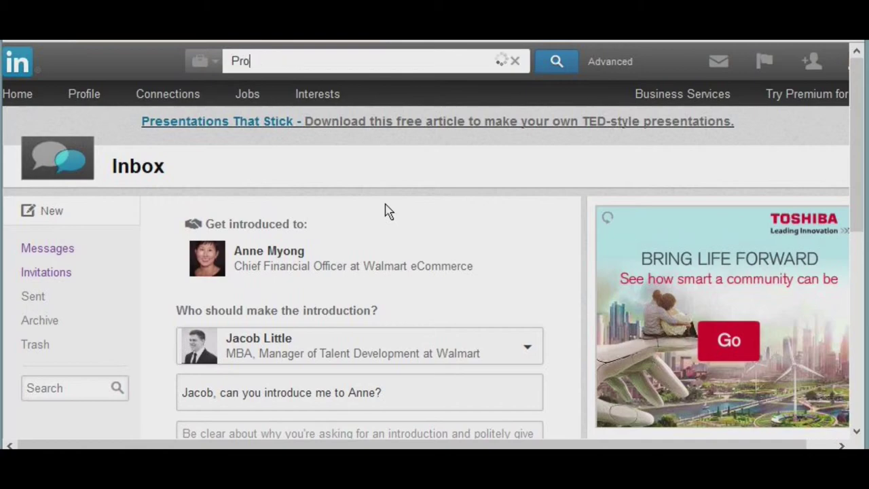
pyautogui.press('BackSpace')
pyautogui.press('BackSpace')
pyautogui.press('BackSpace')
pyautogui.write('roject manager')
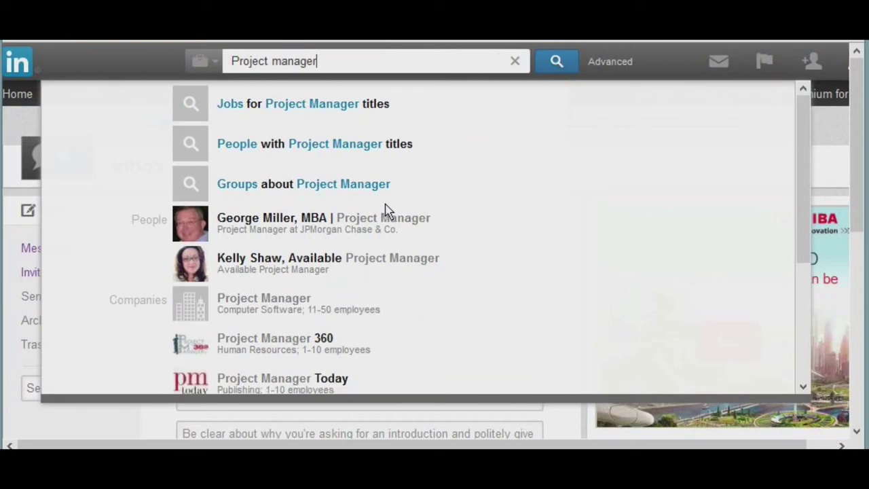
pyautogui.press('Return')
# Step: Leave the unsent introduction page and scroll the 126,540 Project manager job results
pyautogui.click(539, 244)
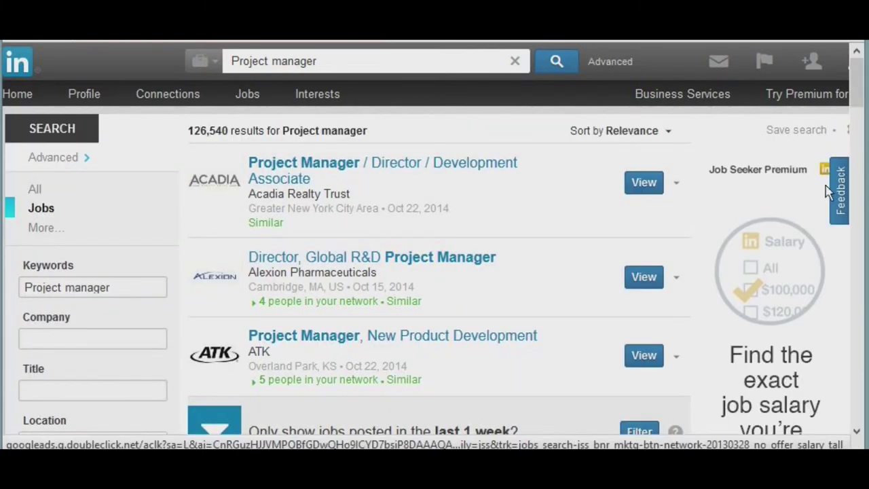
pyautogui.scroll(-3, 74, 316)
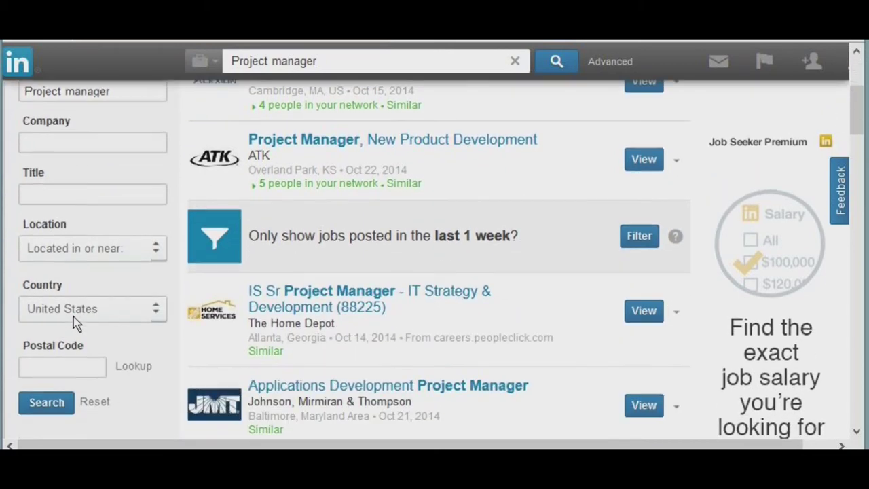
pyautogui.scroll(-2, 92, 267)
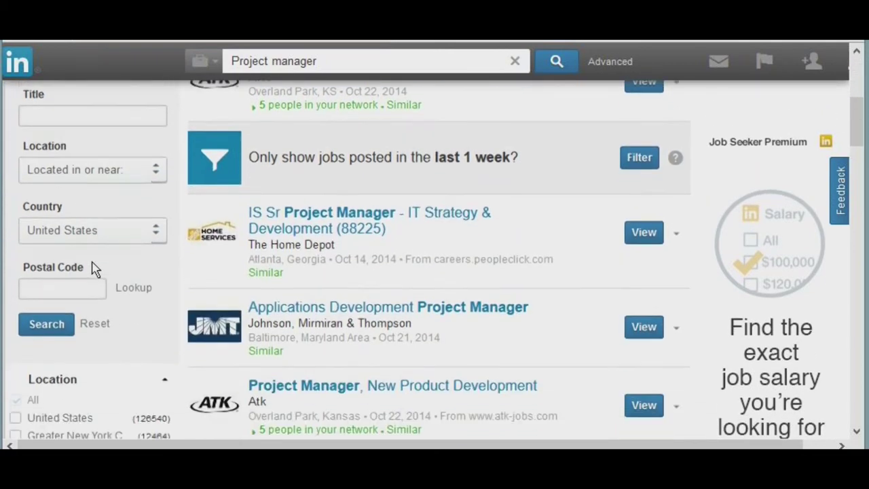
pyautogui.scroll(-4, 95, 268)
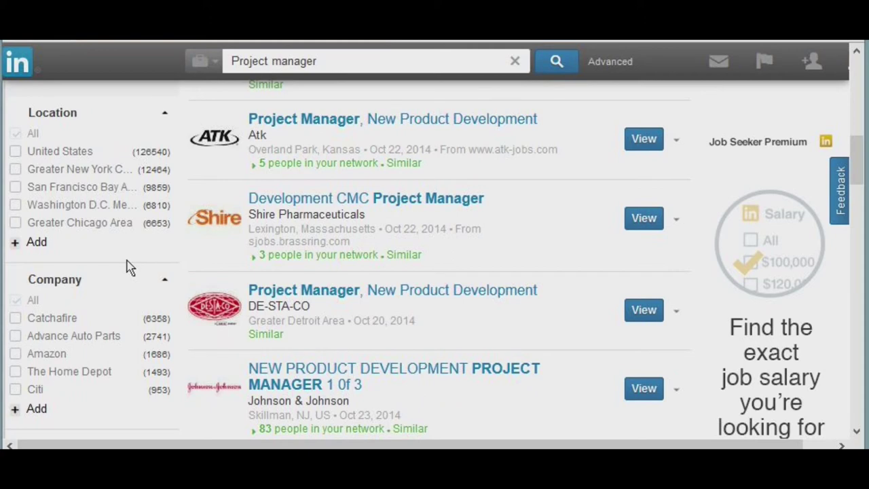
pyautogui.scroll(7, 129, 266)
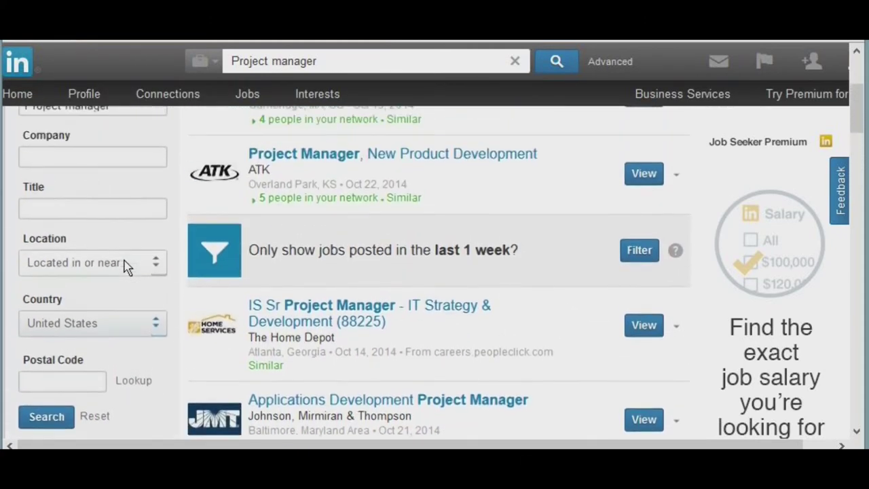
pyautogui.scroll(1, 125, 261)
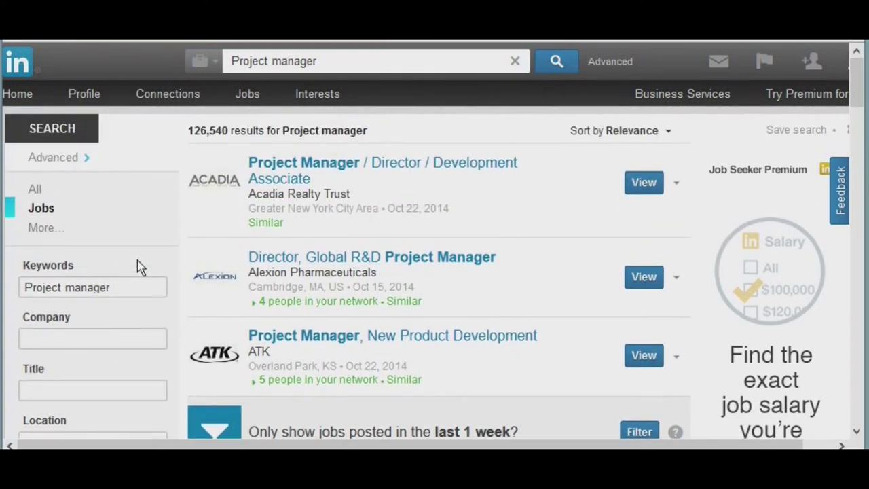
pyautogui.scroll(-10, 141, 266)
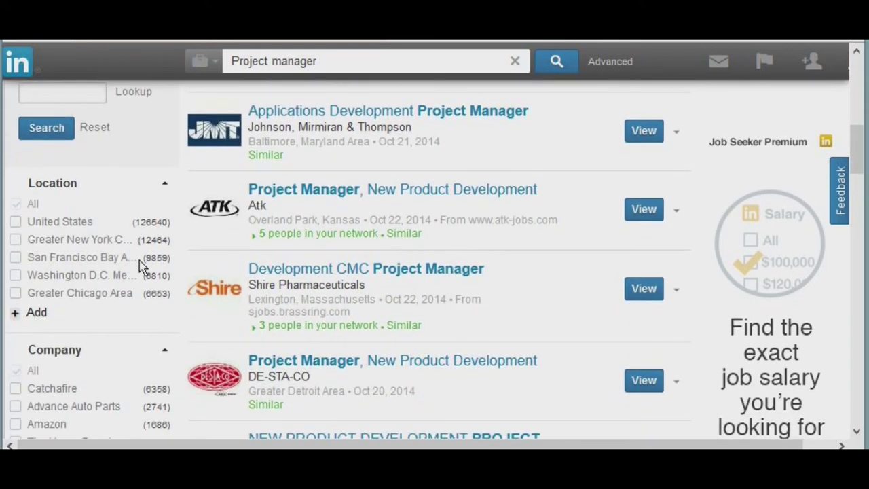
pyautogui.click(37, 312)
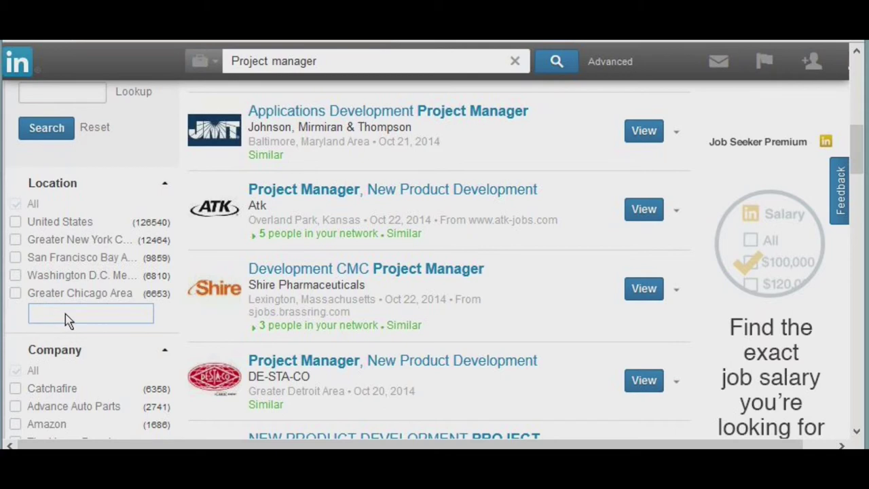
pyautogui.write('xico')
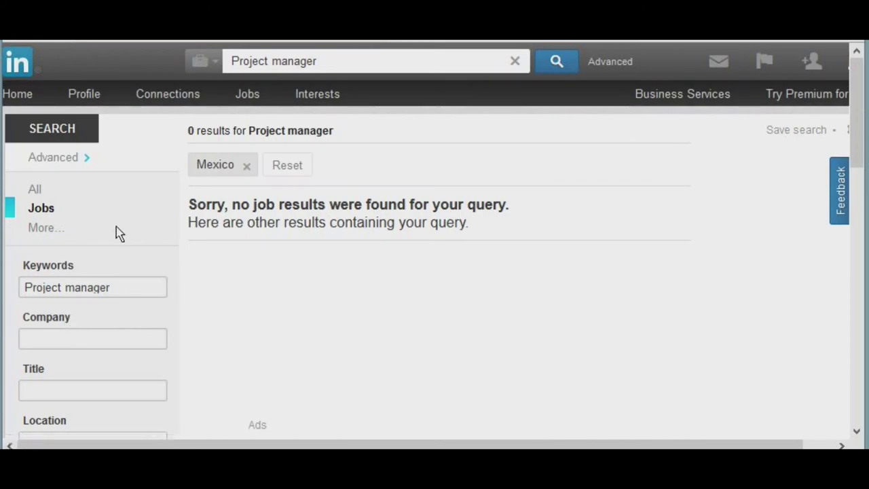
pyautogui.scroll(-5, 73, 341)
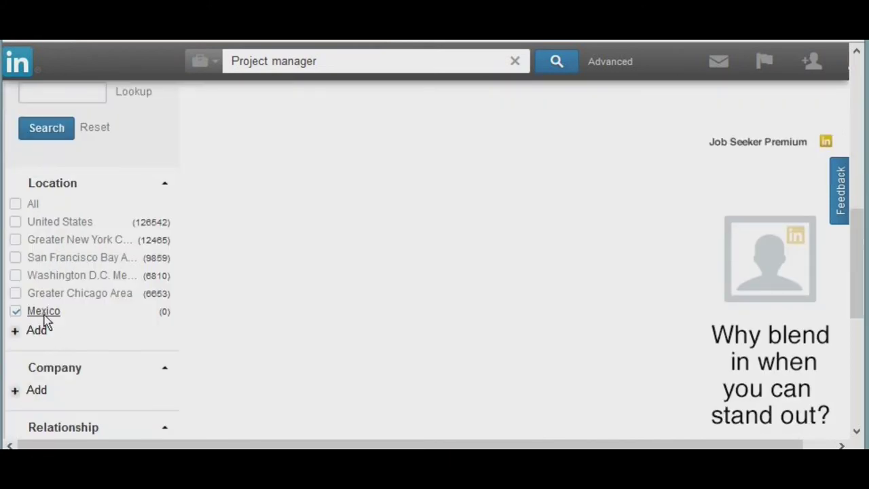
pyautogui.hotkey('alt', 'Left')
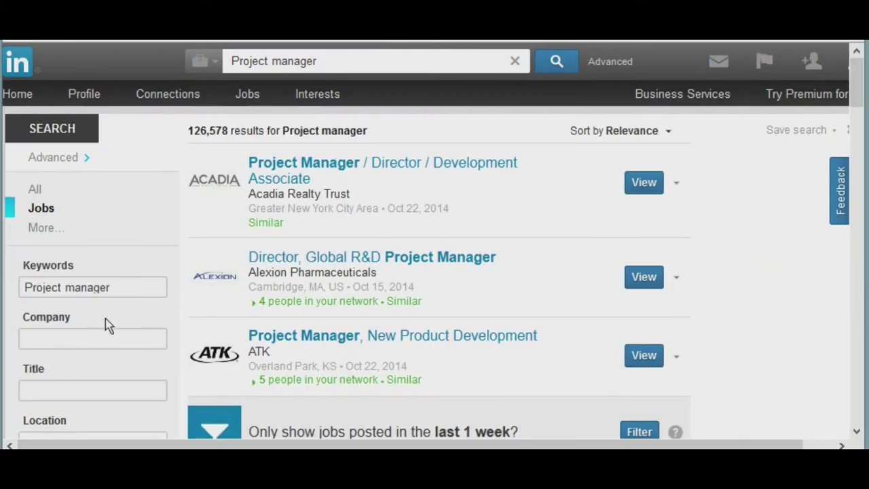
pyautogui.scroll(-4, 93, 336)
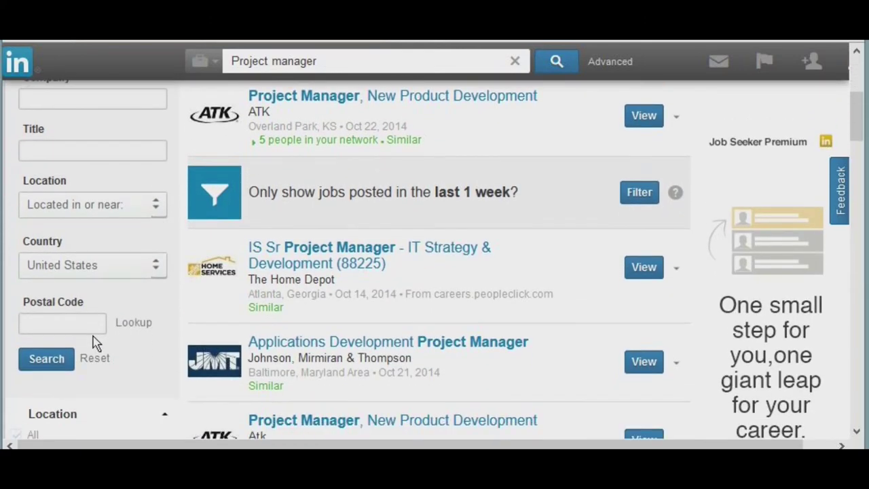
pyautogui.scroll(-1, 93, 336)
pyautogui.scroll(4, 93, 336)
pyautogui.scroll(1, 93, 336)
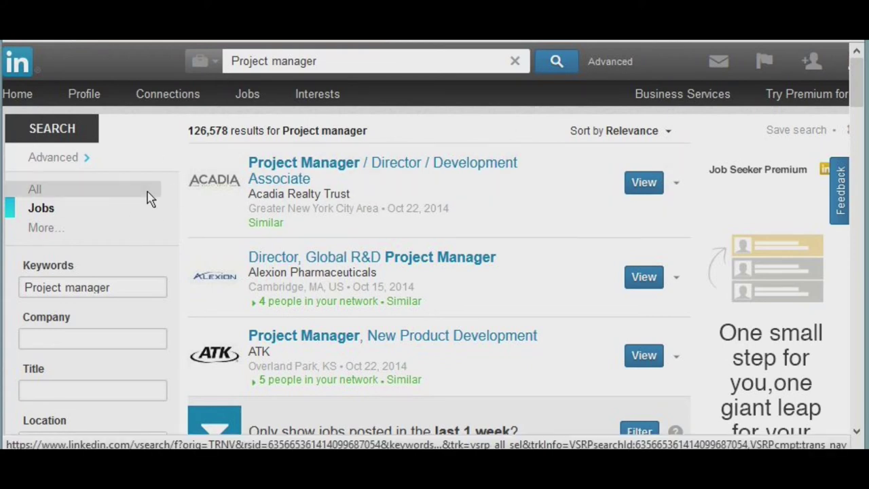
pyautogui.scroll(-1, 149, 191)
pyautogui.scroll(-1, 149, 198)
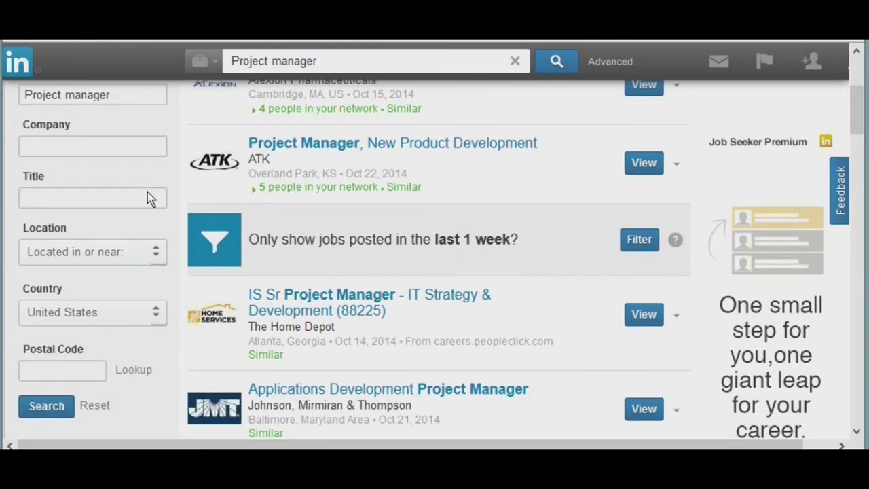
pyautogui.scroll(3, 149, 198)
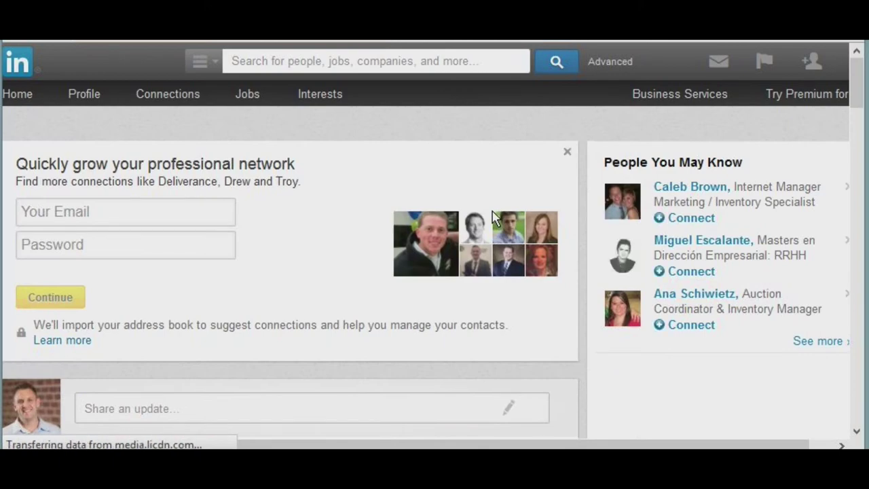
# Step: Scroll down the home feed's news stories and network updates
pyautogui.scroll(-7, 265, 247)
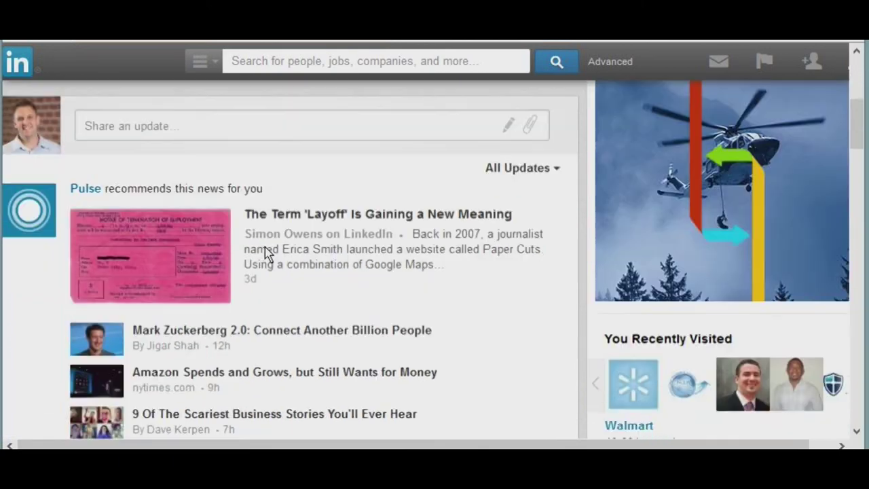